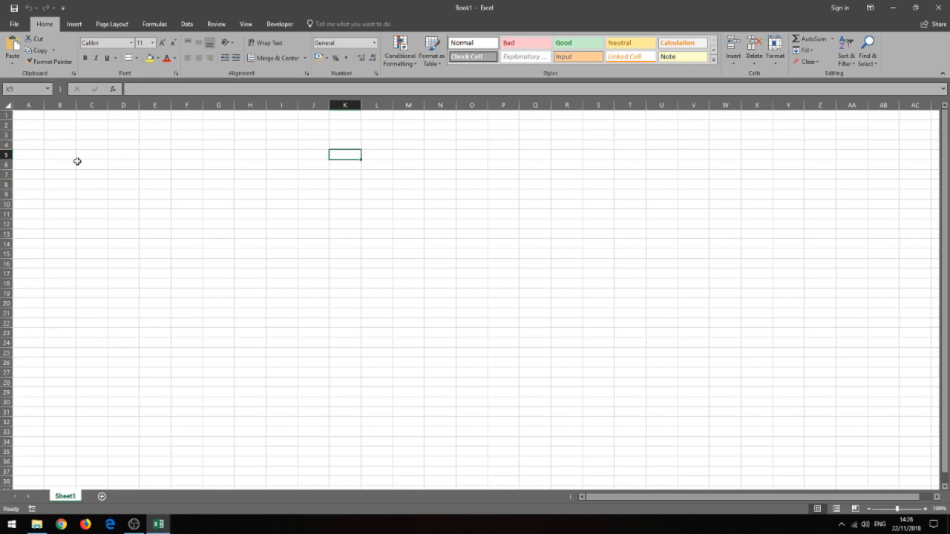
Enter the words hello, all, from and us down column A in cells A1 to A4
{"action": "left_click", "coordinate": [87, 134]}
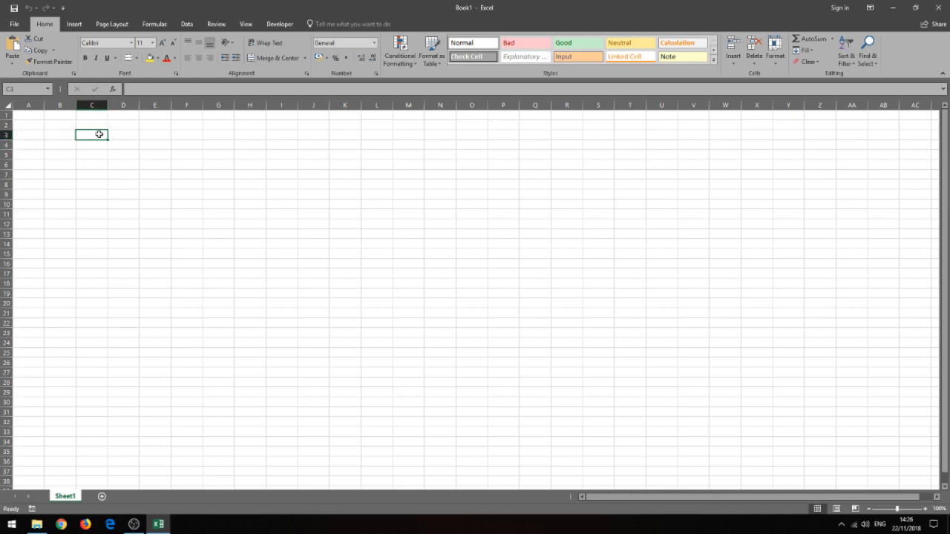
{"action": "left_click", "coordinate": [30, 116]}
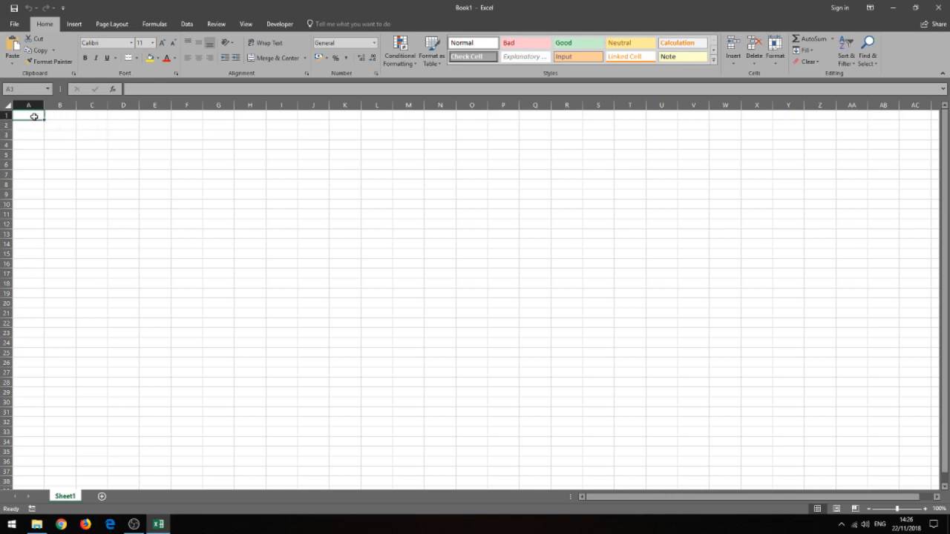
{"action": "type", "text": "hello"}
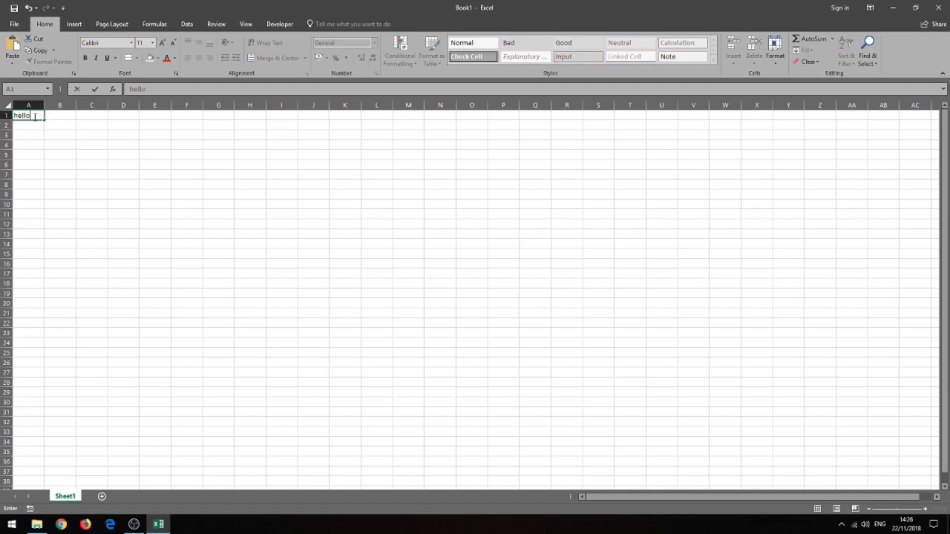
{"action": "key", "text": "Return"}
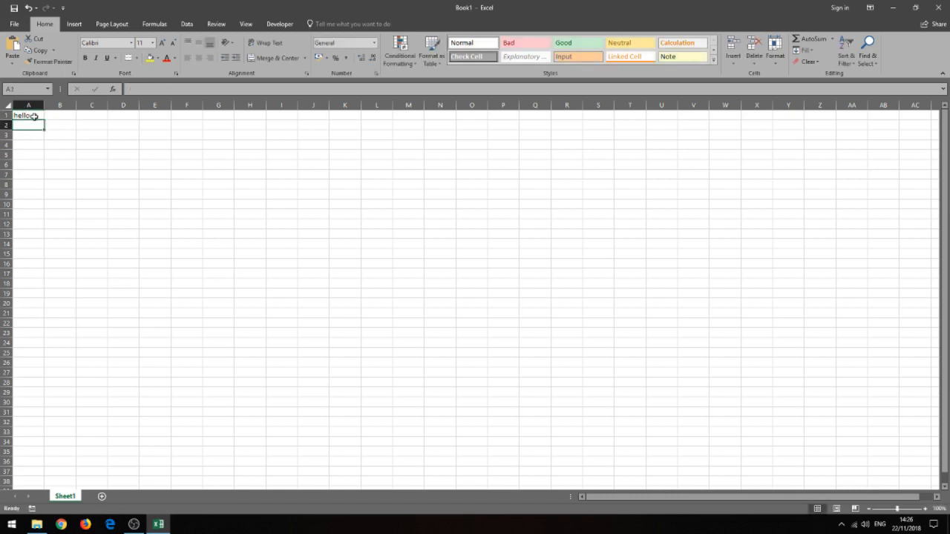
{"action": "type", "text": "all"}
{"action": "key", "text": "Return"}
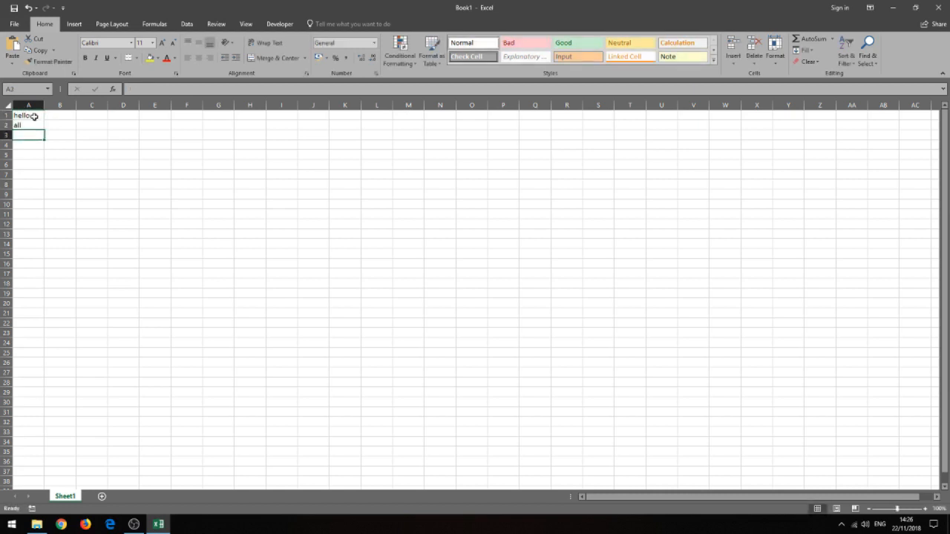
{"action": "type", "text": "!"}
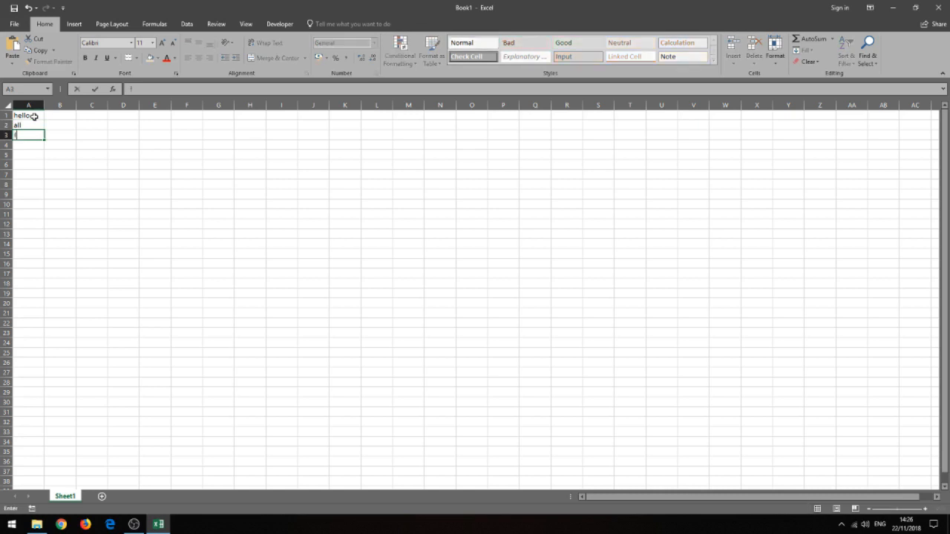
{"action": "type", "text": "rom"}
{"action": "key", "text": "Return"}
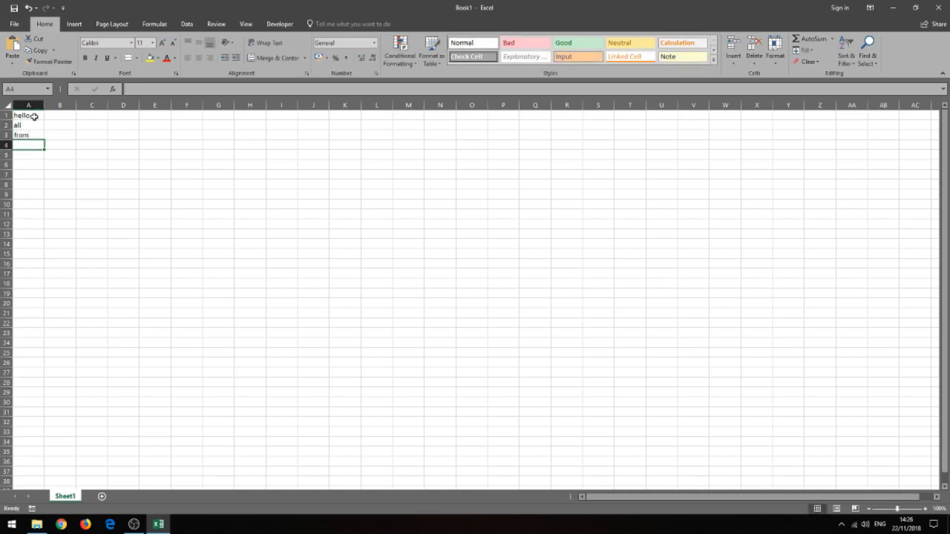
{"action": "type", "text": "us"}
{"action": "key", "text": "Return"}
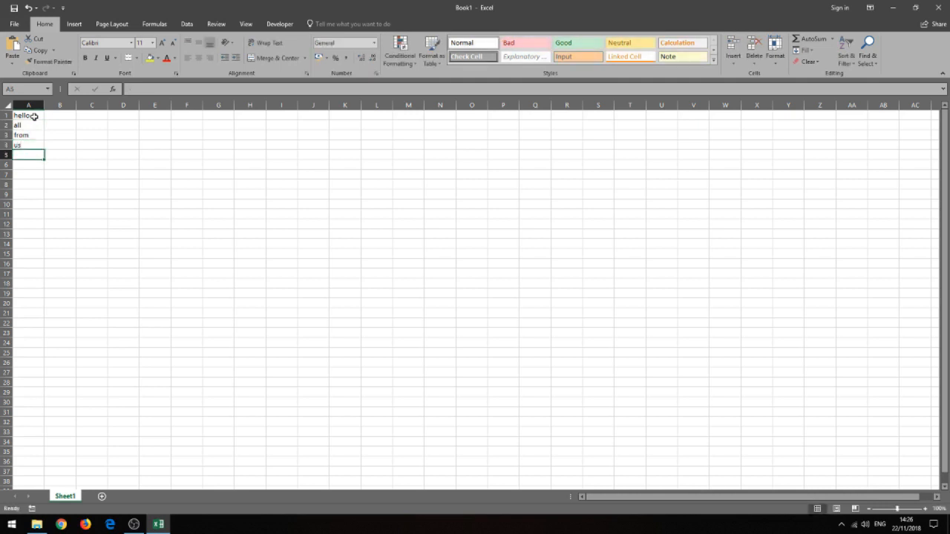
Enter the numbers 1, 2 and 3 across row 5 in cells B5 to D5
{"action": "key", "text": "Tab"}
{"action": "type", "text": "1"}
{"action": "key", "text": "Tab"}
{"action": "type", "text": "2"}
{"action": "key", "text": "Tab"}
{"action": "type", "text": "3"}
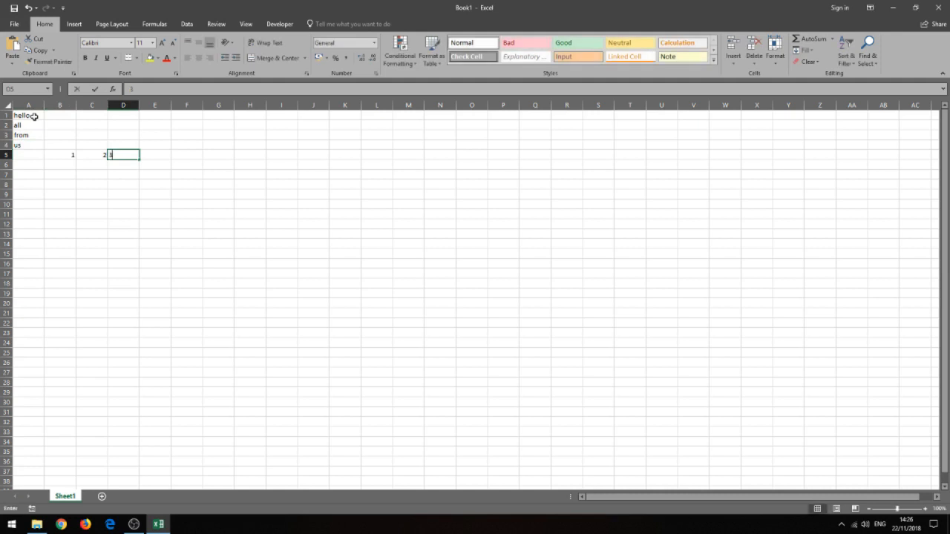
{"action": "key", "text": "Tab"}
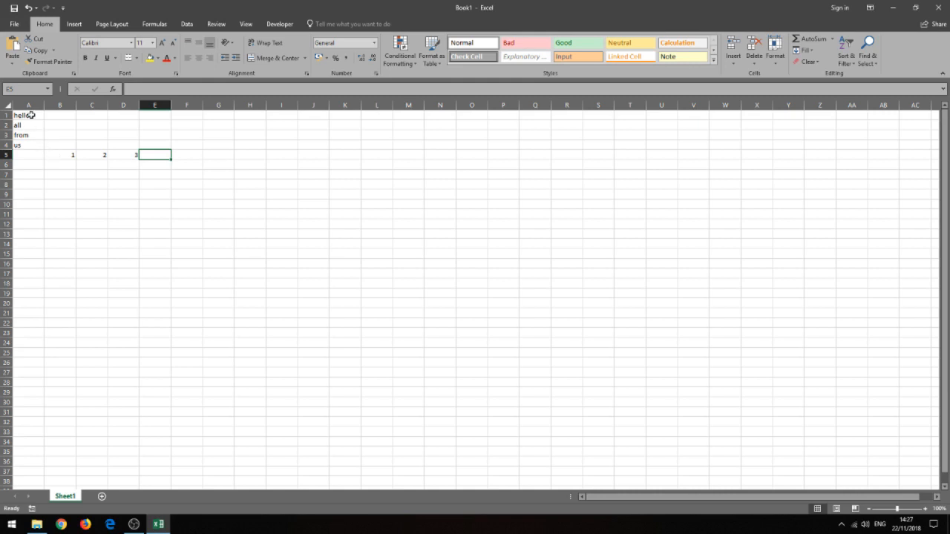
Make the words in A1:A4 bold and give their cells a yellow fill
{"action": "left_click_drag", "start_coordinate": [31, 115], "coordinate": [33, 141]}
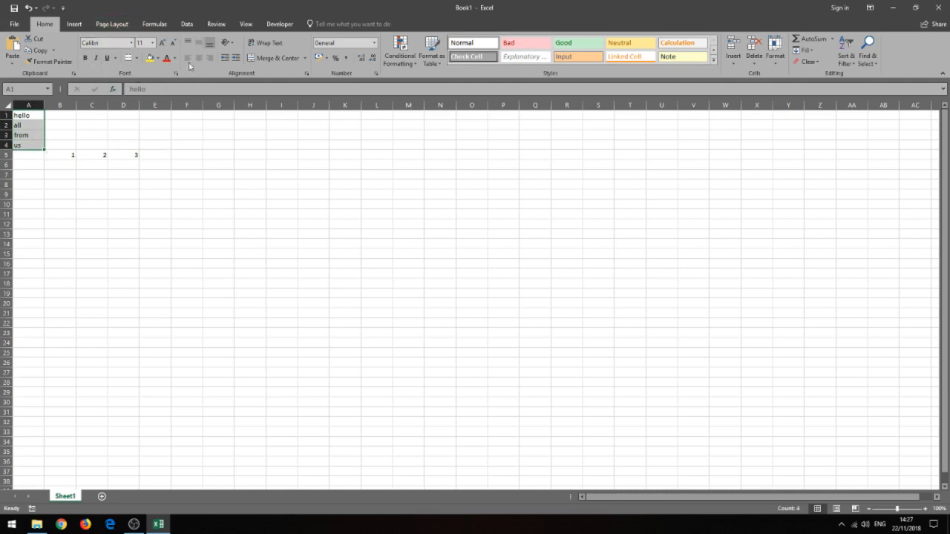
{"action": "left_click", "coordinate": [87, 58]}
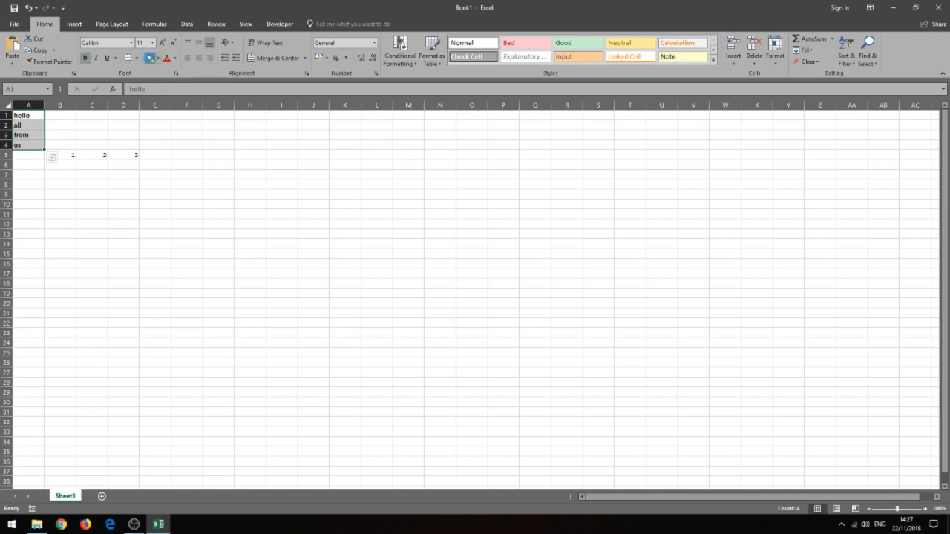
{"action": "left_click", "coordinate": [150, 59]}
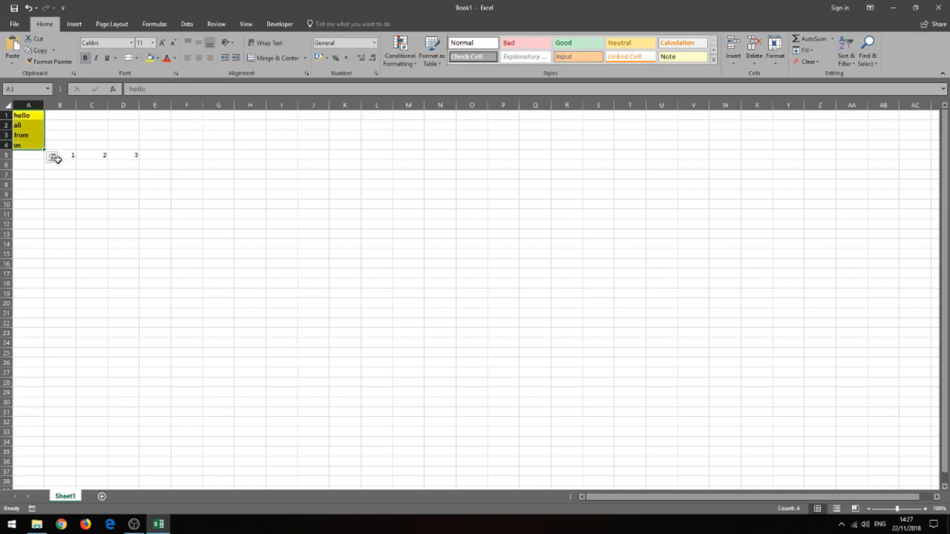
Change the font colour of the numbers in B5:D5 to red
{"action": "left_click_drag", "start_coordinate": [67, 154], "coordinate": [123, 155]}
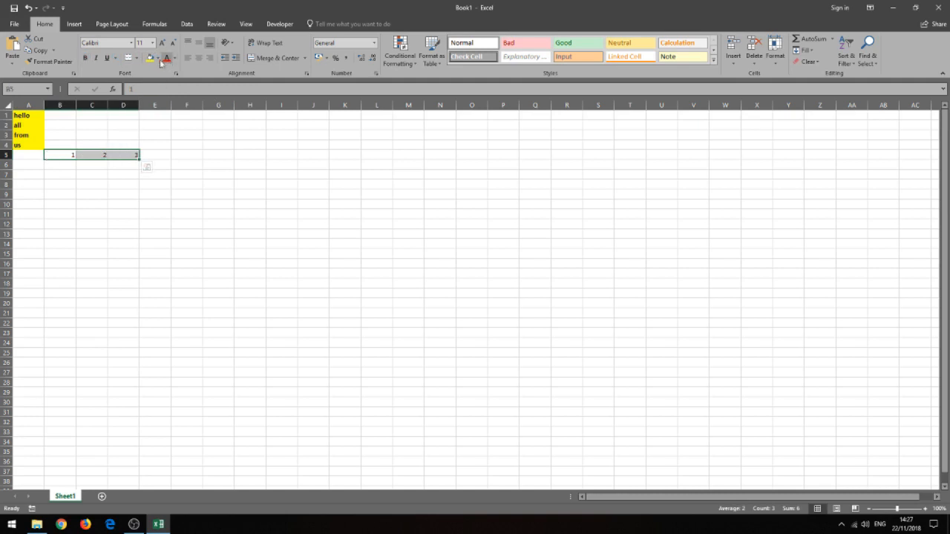
{"action": "left_click", "coordinate": [69, 173]}
Review the Format Cells settings for A1:A4 and change the cells' background fill to white
{"action": "left_click_drag", "start_coordinate": [20, 118], "coordinate": [30, 145]}
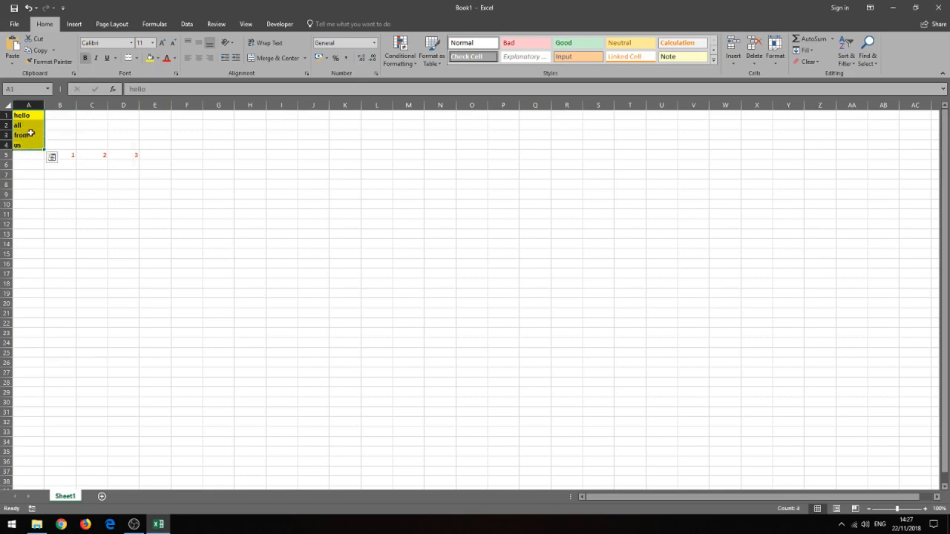
{"action": "right_click", "coordinate": [31, 128]}
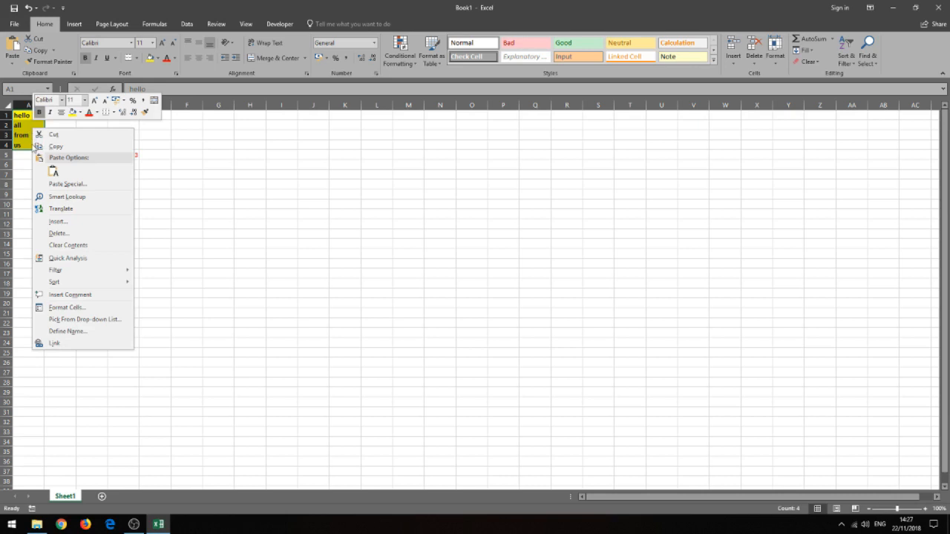
{"action": "left_click", "coordinate": [94, 308]}
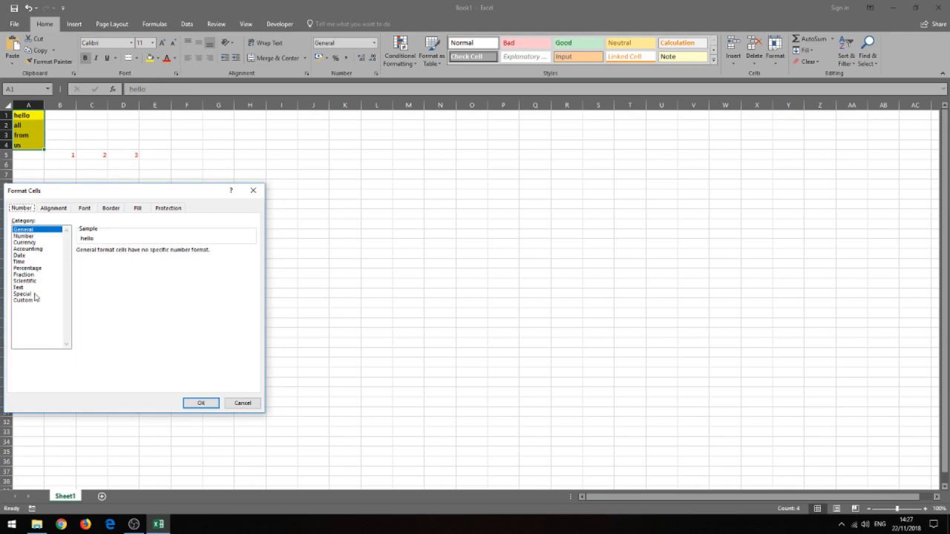
{"action": "left_click", "coordinate": [55, 208]}
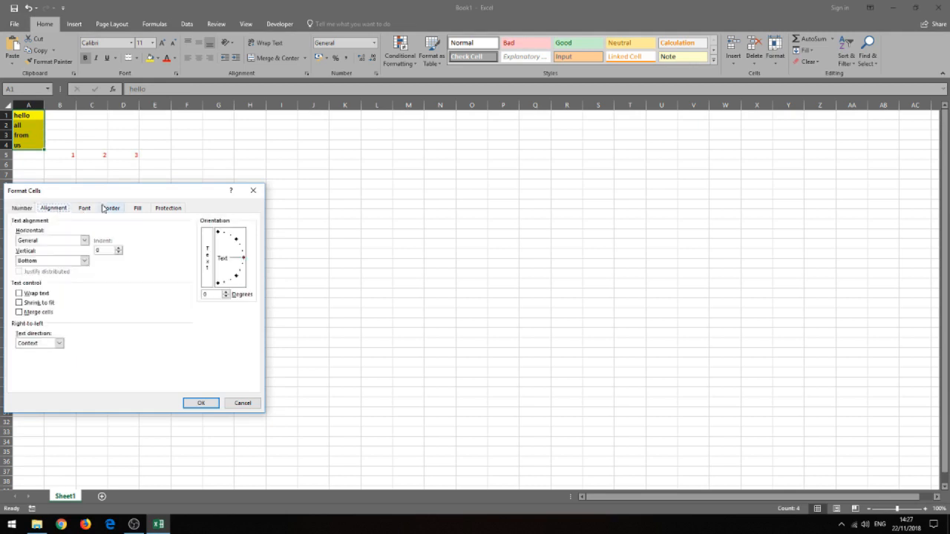
{"action": "left_click", "coordinate": [85, 210]}
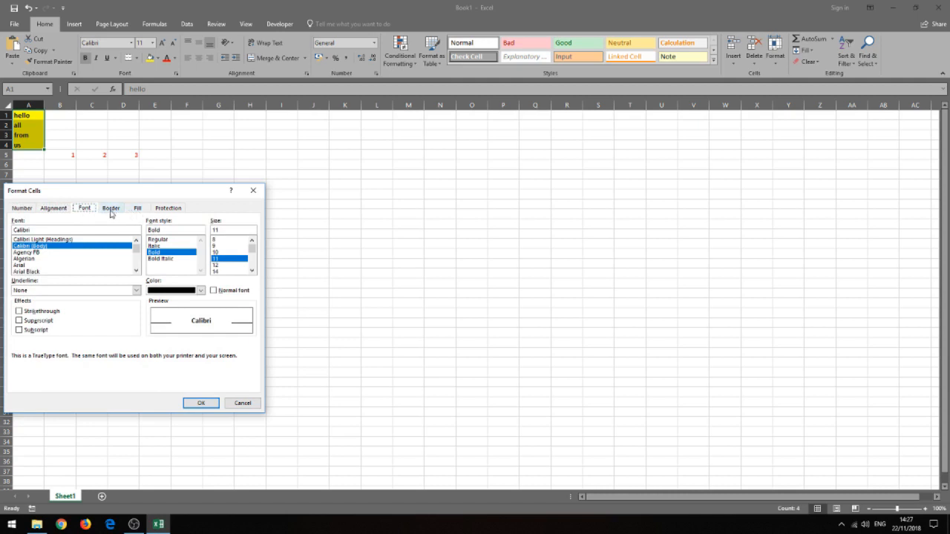
{"action": "left_click", "coordinate": [111, 210]}
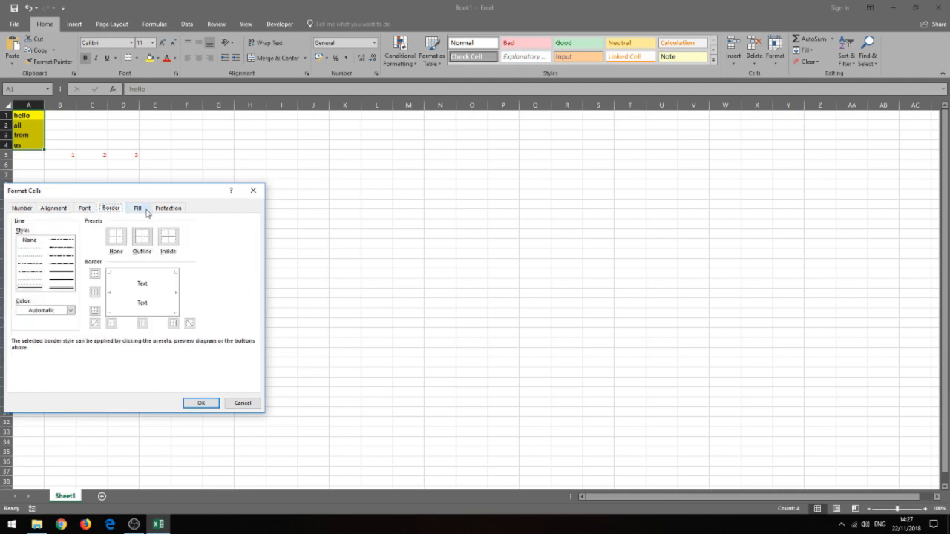
{"action": "left_click", "coordinate": [145, 211]}
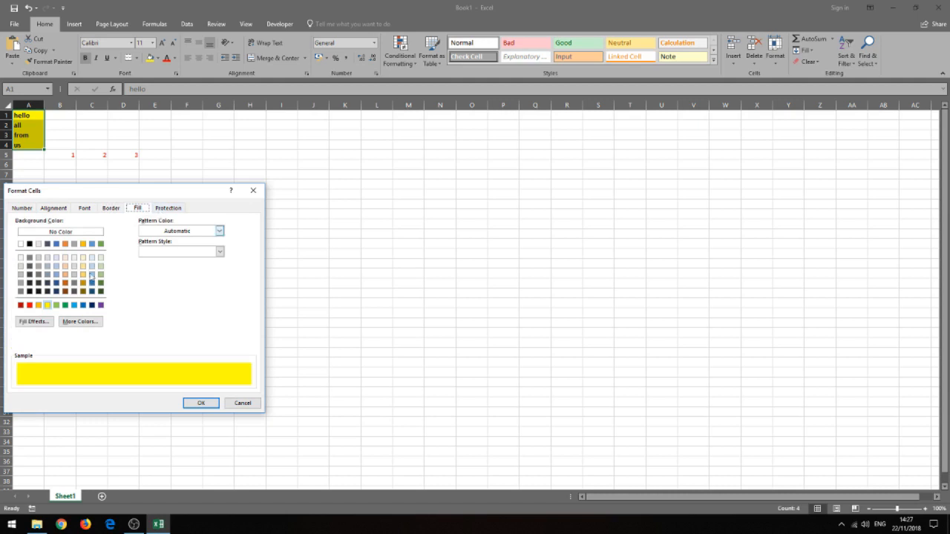
{"action": "left_click", "coordinate": [21, 244]}
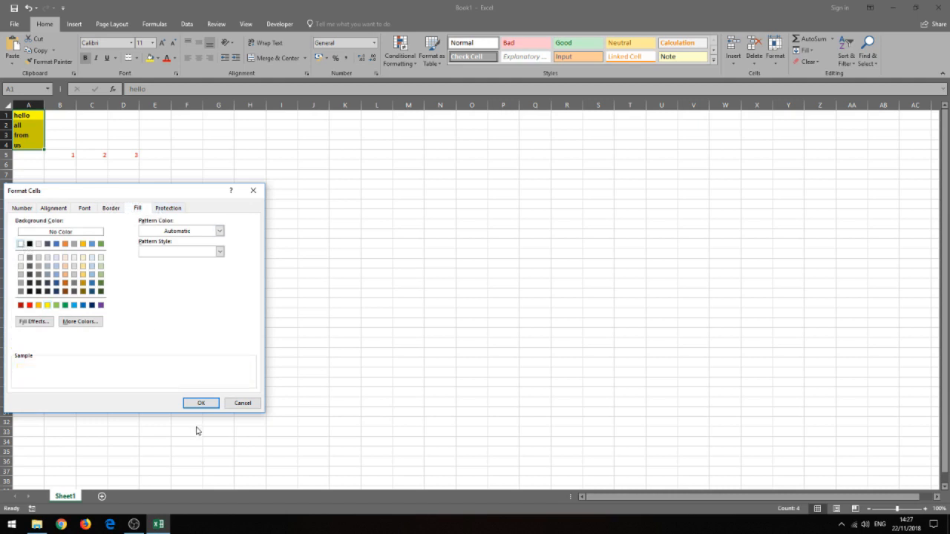
{"action": "left_click", "coordinate": [174, 211]}
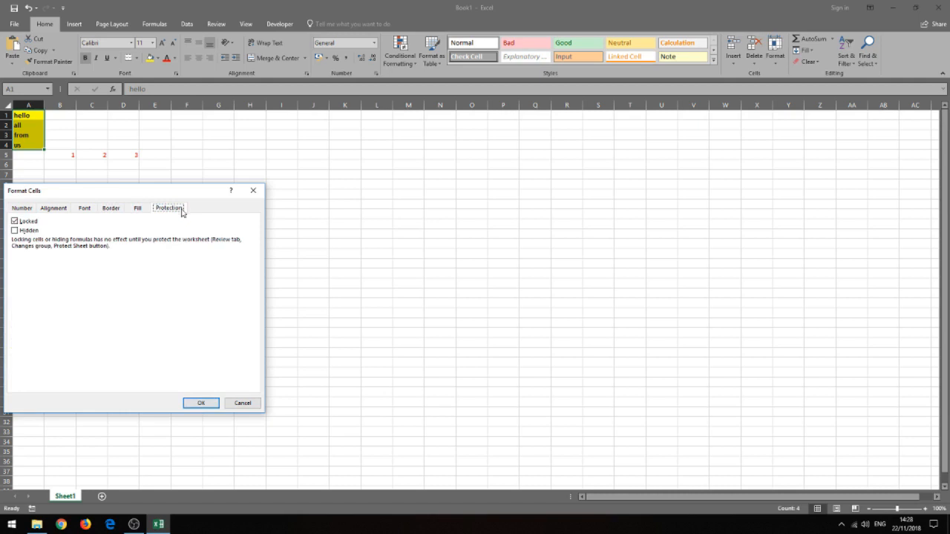
{"action": "left_click", "coordinate": [197, 403]}
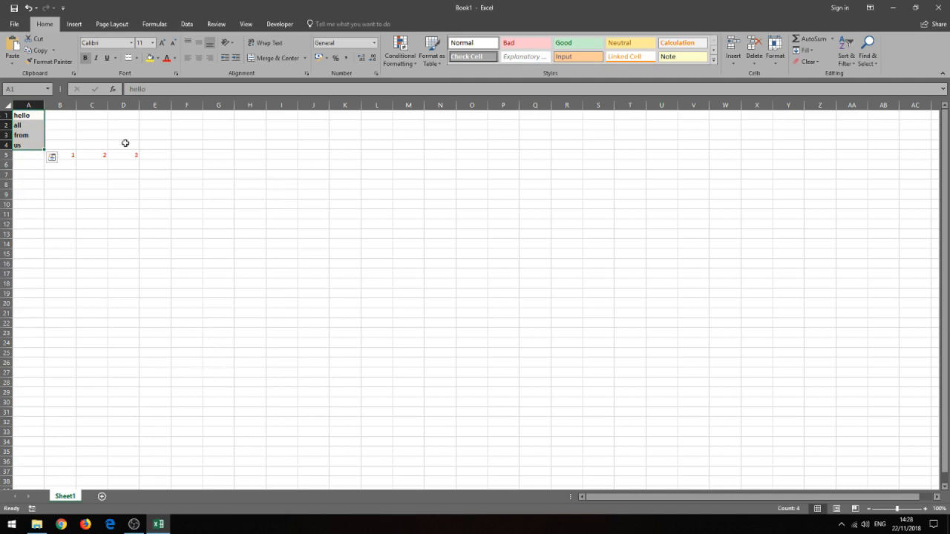
Save the new workbook in the Documents folder as Book1 in Excel Workbook format
{"action": "left_click", "coordinate": [10, 25]}
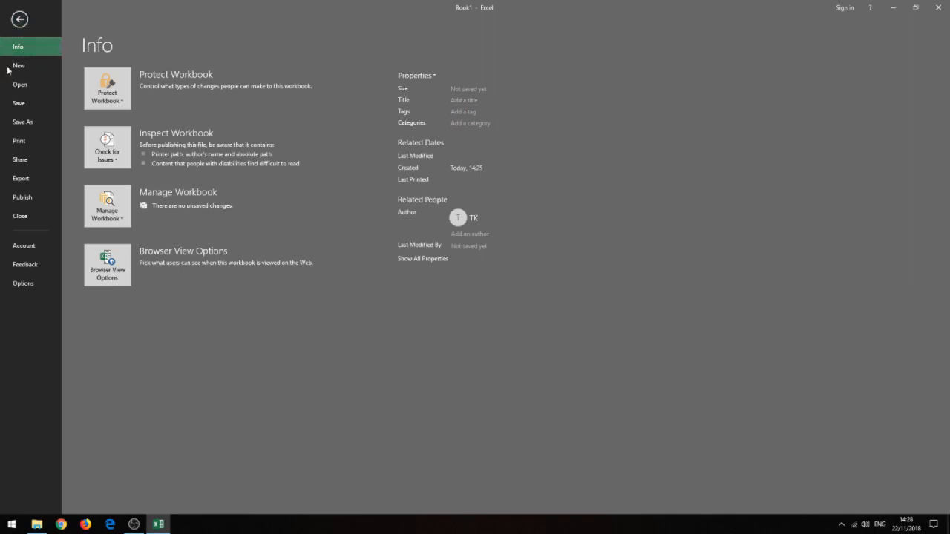
{"action": "left_click", "coordinate": [31, 103]}
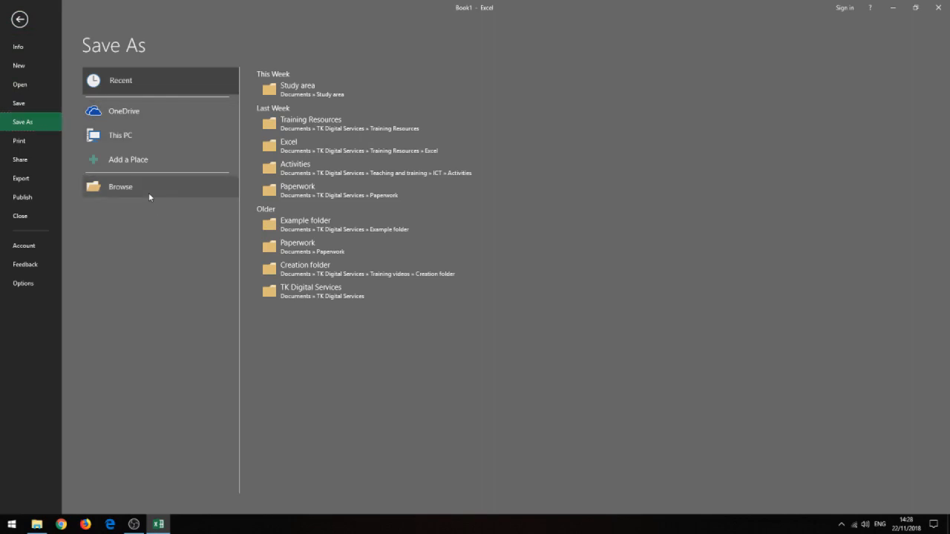
{"action": "left_click", "coordinate": [184, 180]}
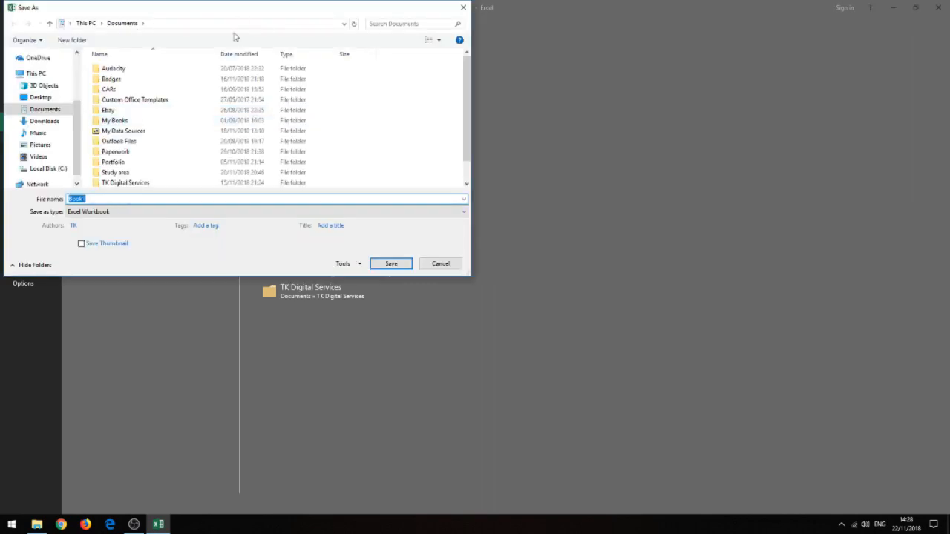
{"action": "left_click", "coordinate": [397, 269]}
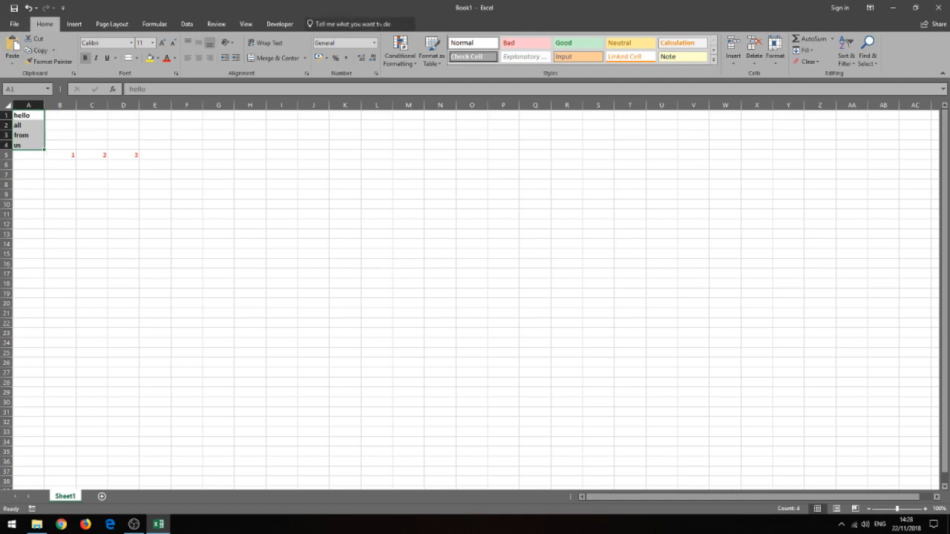
View the Save As options, then save the workbook again under its existing name
{"action": "left_click", "coordinate": [16, 27]}
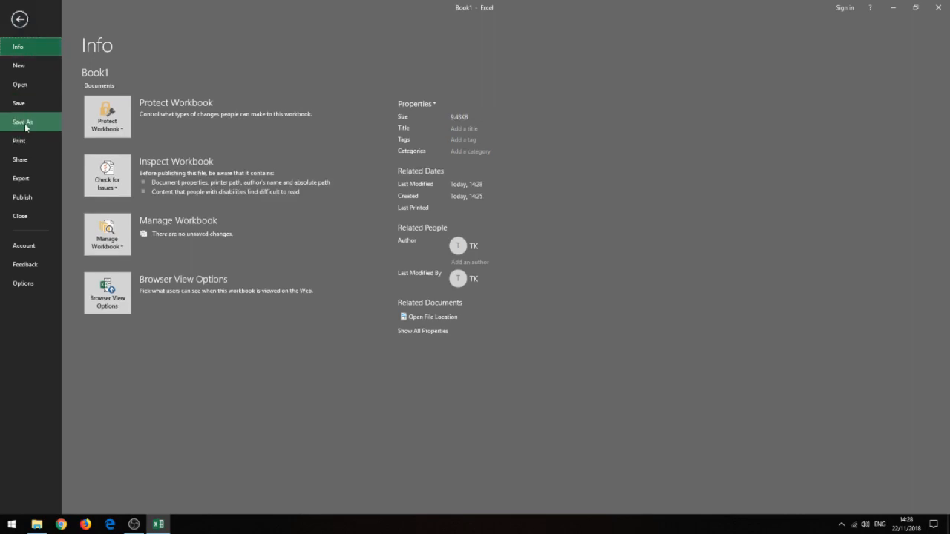
{"action": "left_click", "coordinate": [25, 123]}
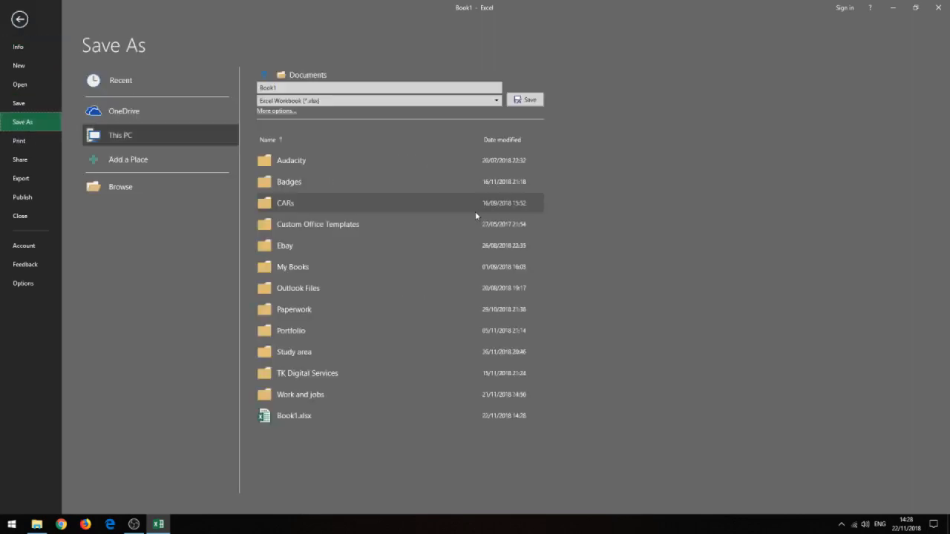
{"action": "left_click", "coordinate": [28, 108]}
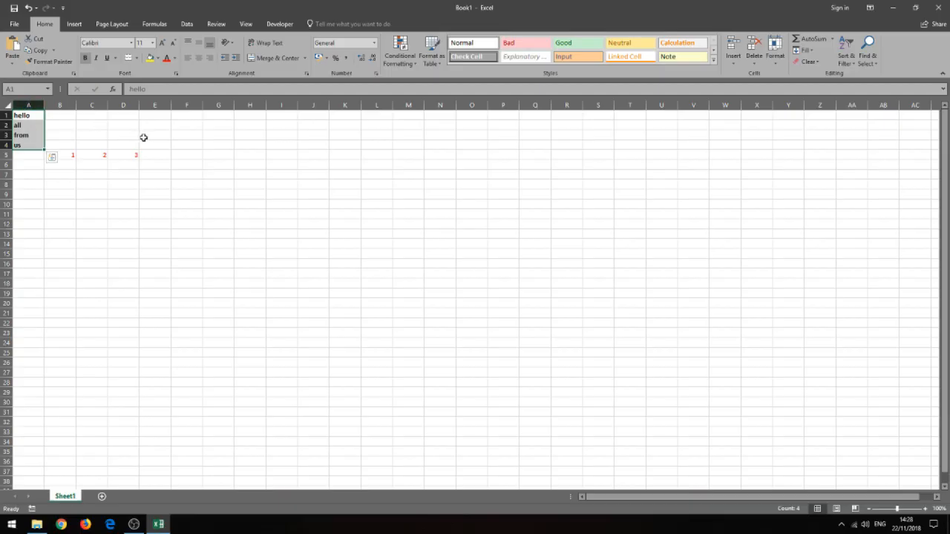
Review the available file formats and save a copy of the workbook in Documents as 2 in Excel Workbook format
{"action": "left_click", "coordinate": [13, 24]}
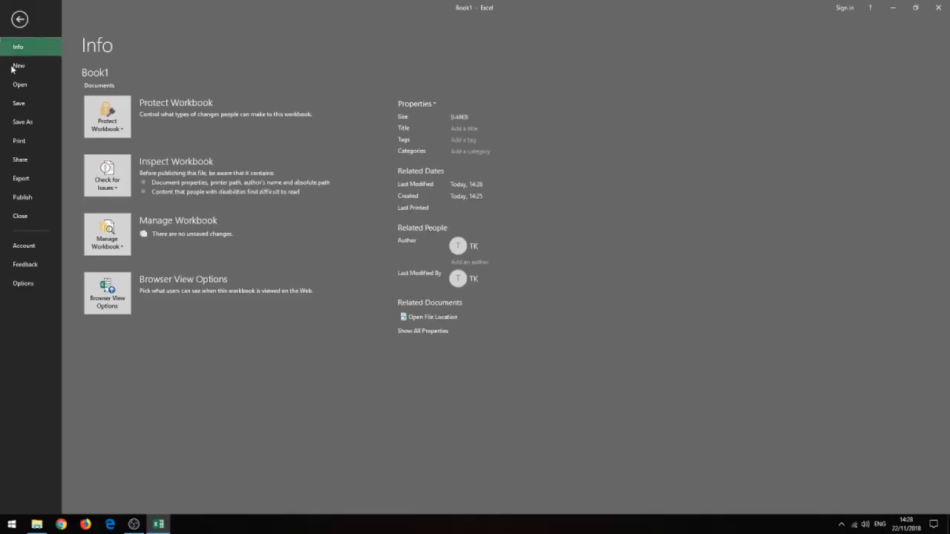
{"action": "left_click", "coordinate": [22, 121]}
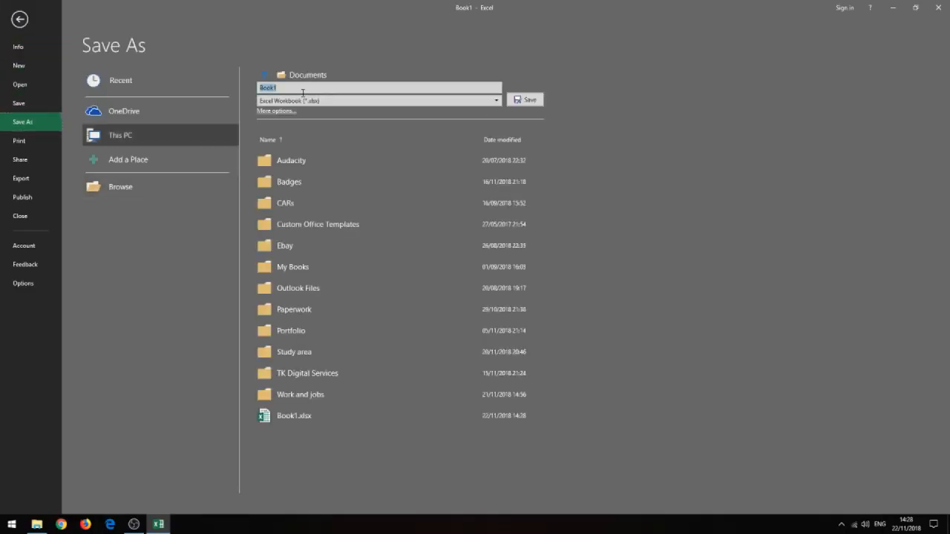
{"action": "type", "text": "J"}
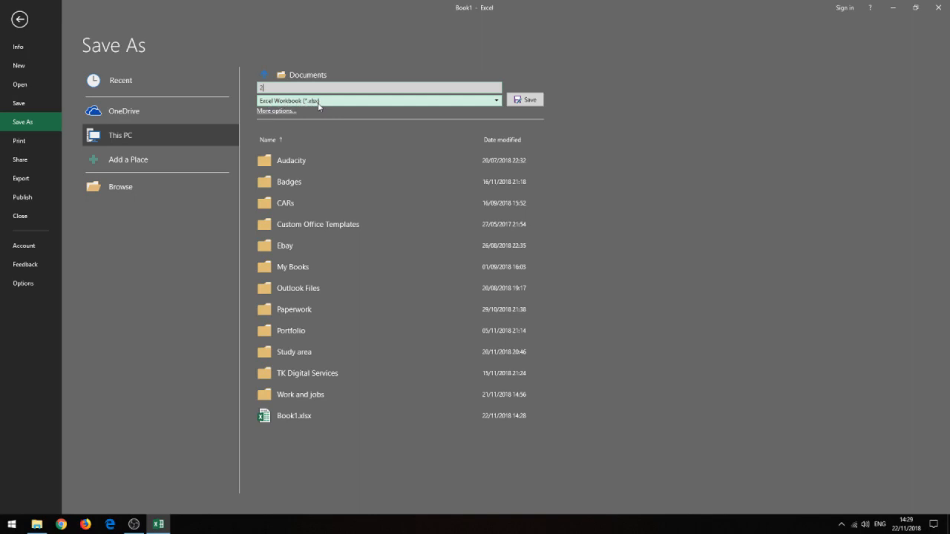
{"action": "left_click", "coordinate": [496, 100]}
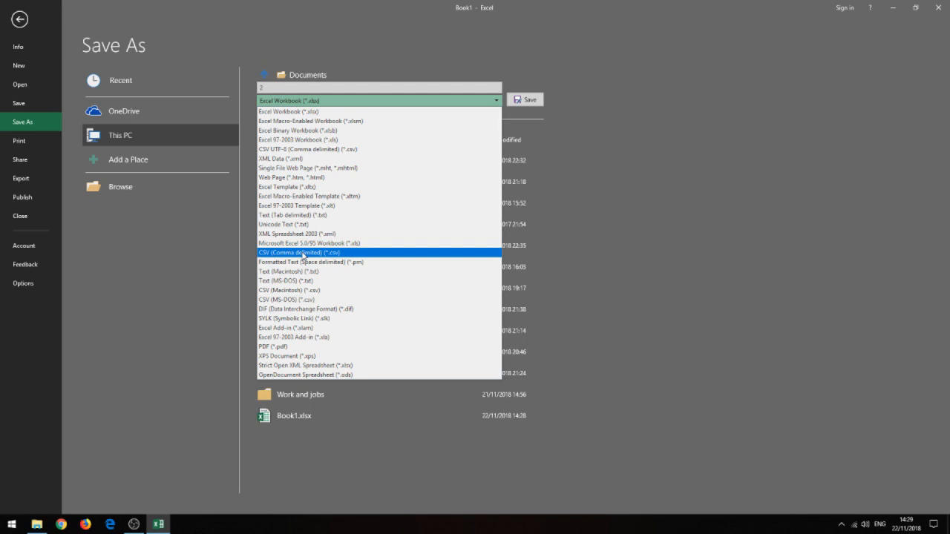
{"action": "left_click", "coordinate": [610, 145]}
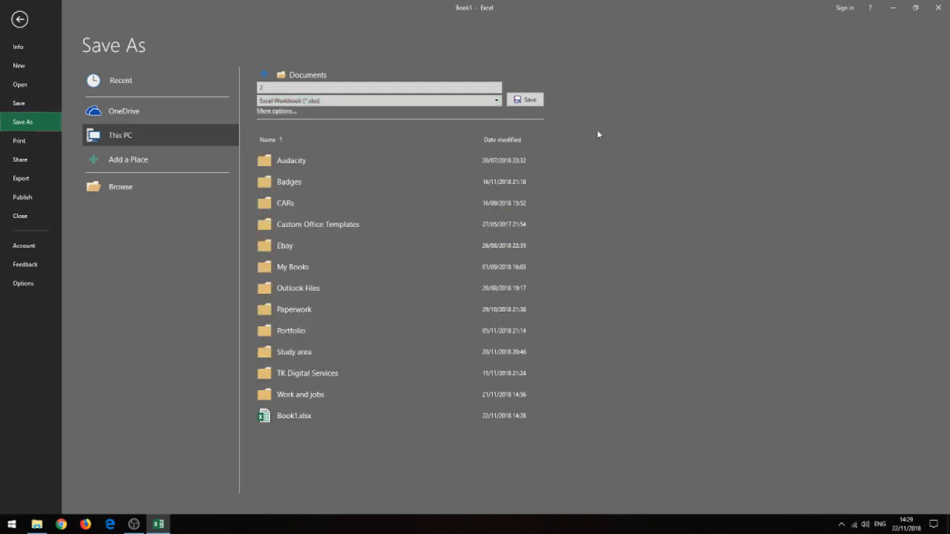
{"action": "left_click", "coordinate": [525, 100]}
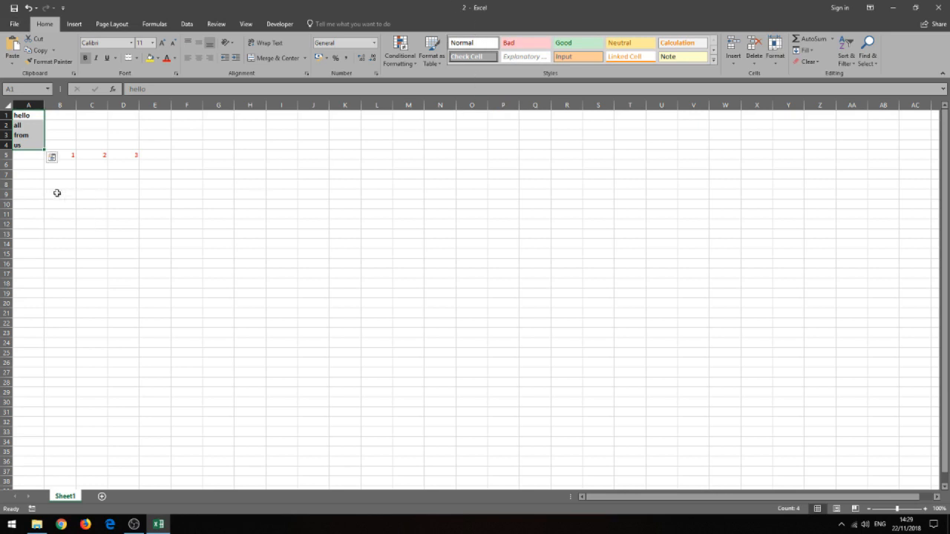
Enter Monday in F1, autofill the weekdays down to F7, and fit column F's width to its contents
{"action": "left_click", "coordinate": [186, 114]}
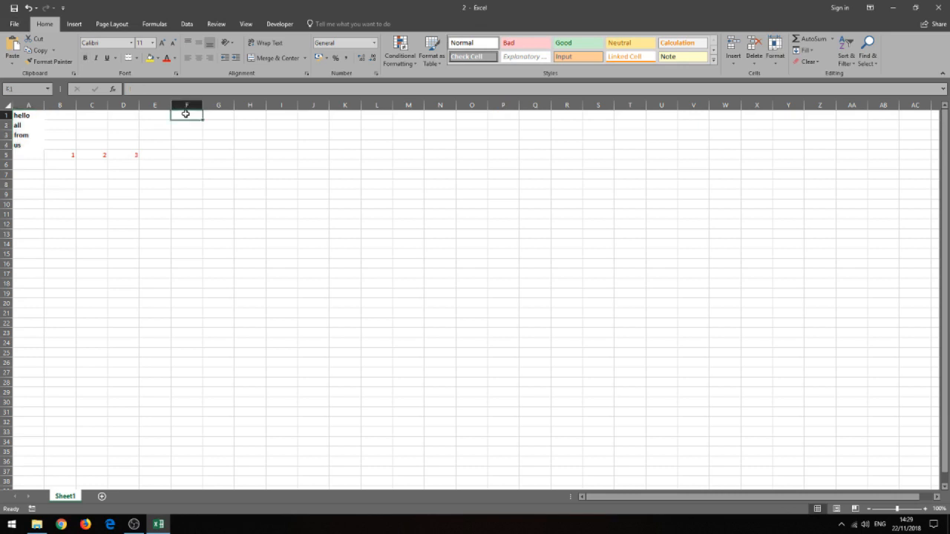
{"action": "type", "text": "monday"}
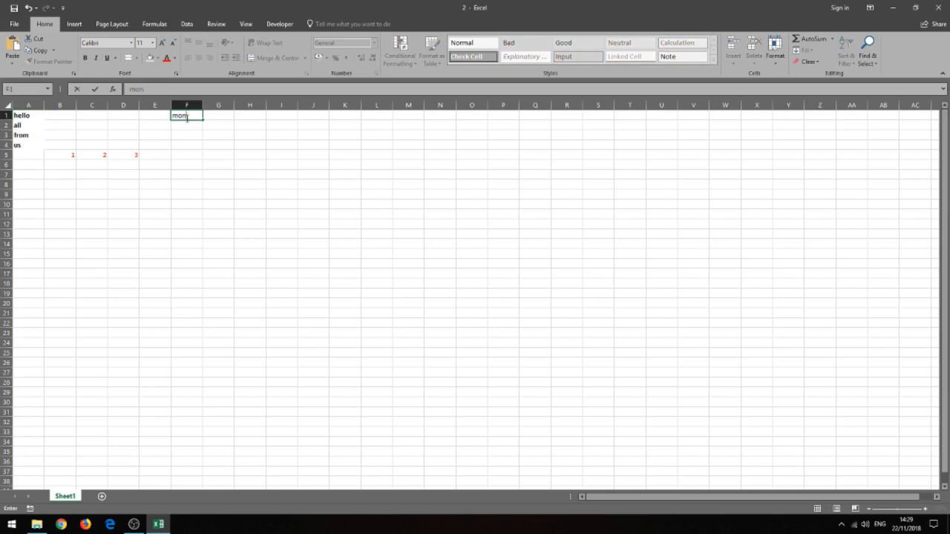
{"action": "left_click", "coordinate": [211, 126]}
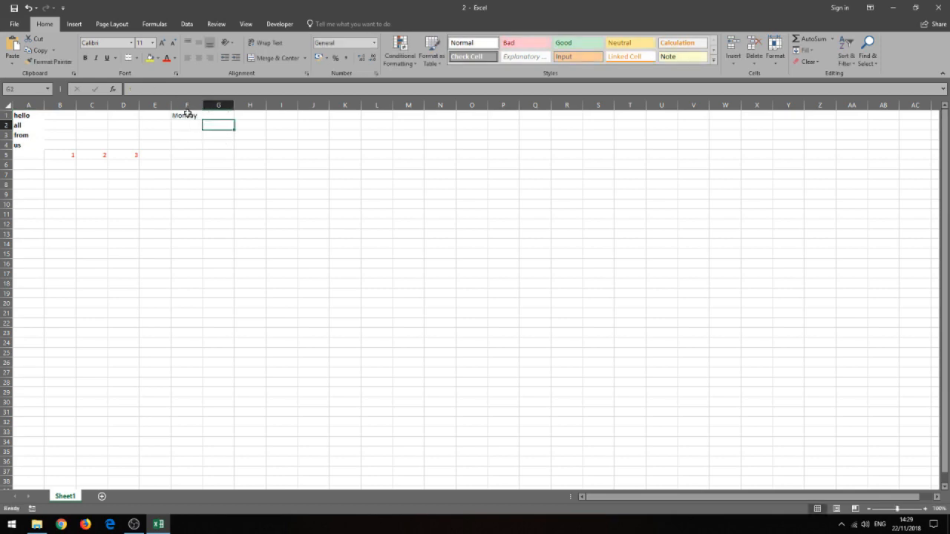
{"action": "left_click", "coordinate": [187, 116]}
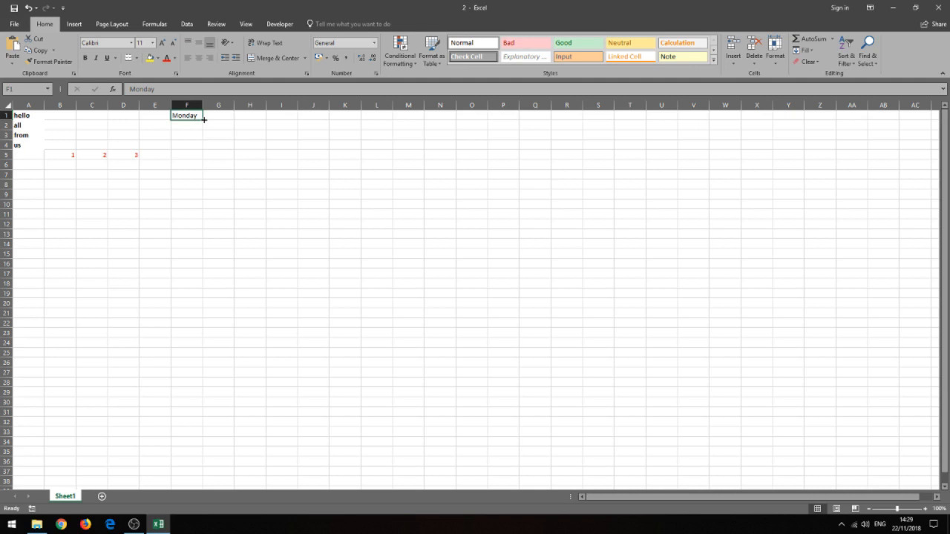
{"action": "left_click_drag", "start_coordinate": [203, 119], "coordinate": [201, 180]}
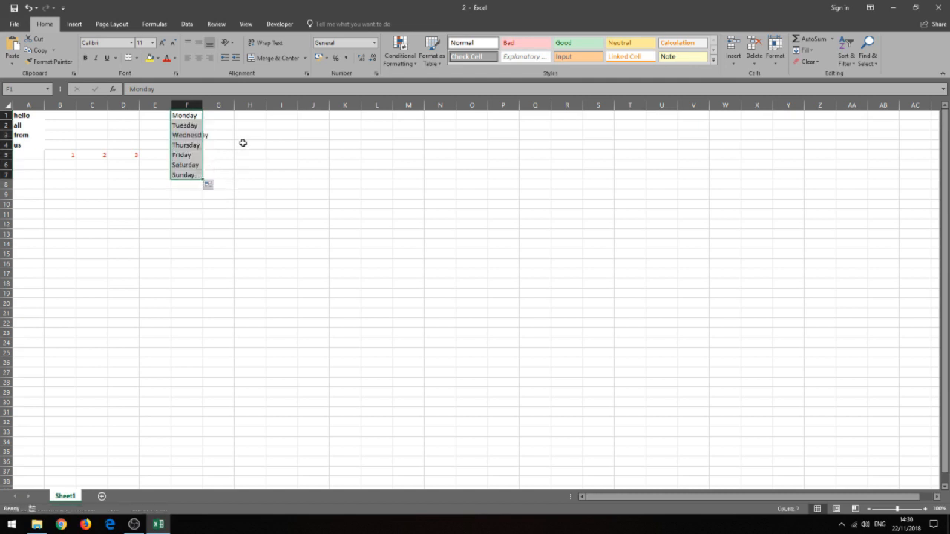
{"action": "double_click", "coordinate": [205, 105]}
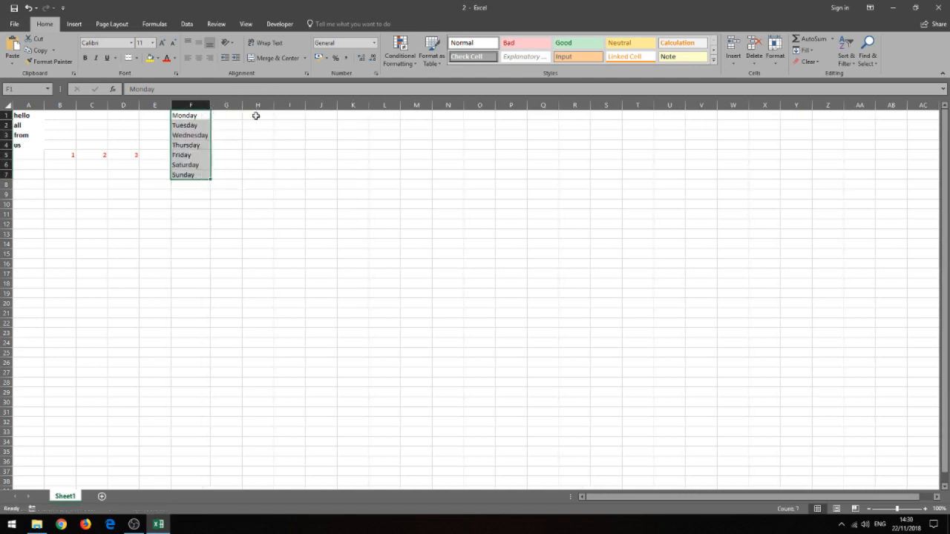
Enter jan in H1 and autofill the months down to H12
{"action": "left_click", "coordinate": [255, 116]}
{"action": "type", "text": "jan"}
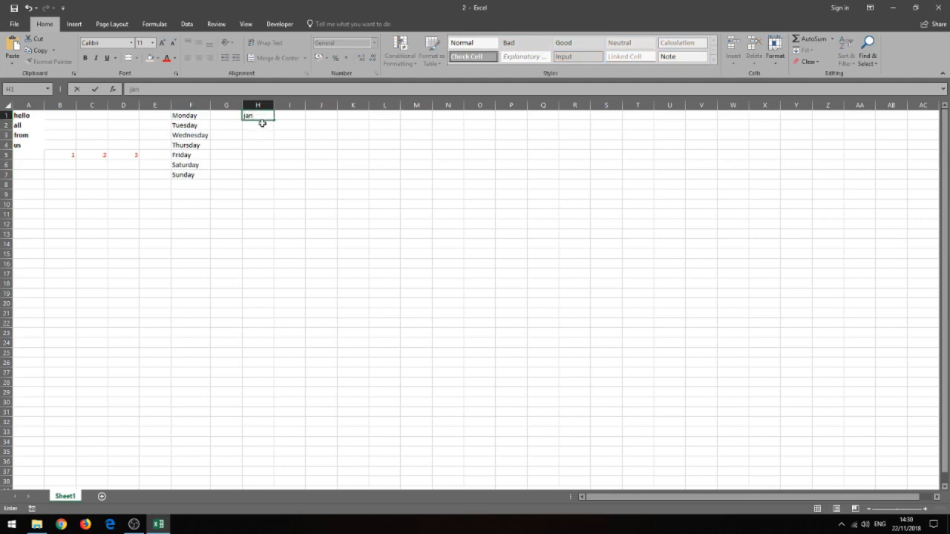
{"action": "left_click", "coordinate": [263, 124]}
{"action": "left_click", "coordinate": [262, 115]}
{"action": "left_click_drag", "start_coordinate": [276, 121], "coordinate": [274, 232]}
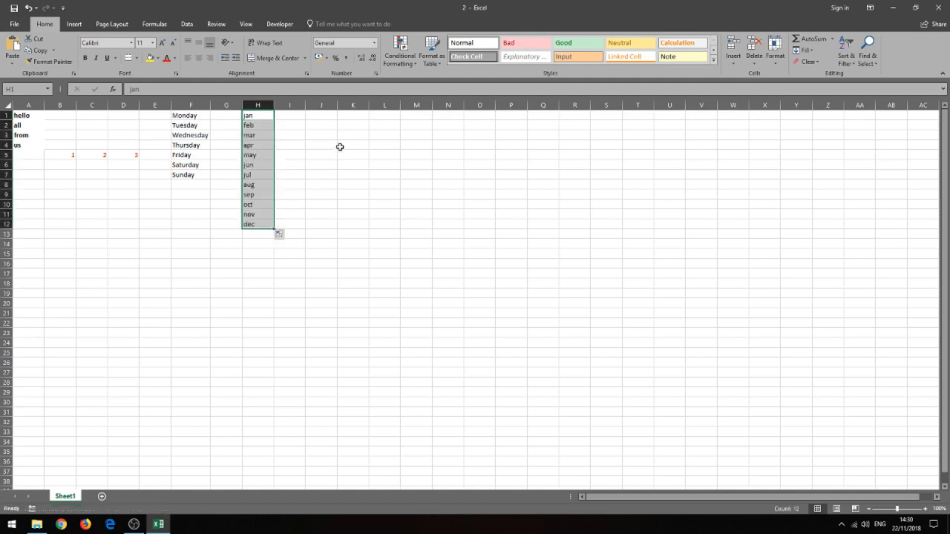
Enter the date 01/01/2018 in J1 and autofill consecutive dates down to J11
{"action": "left_click", "coordinate": [314, 115]}
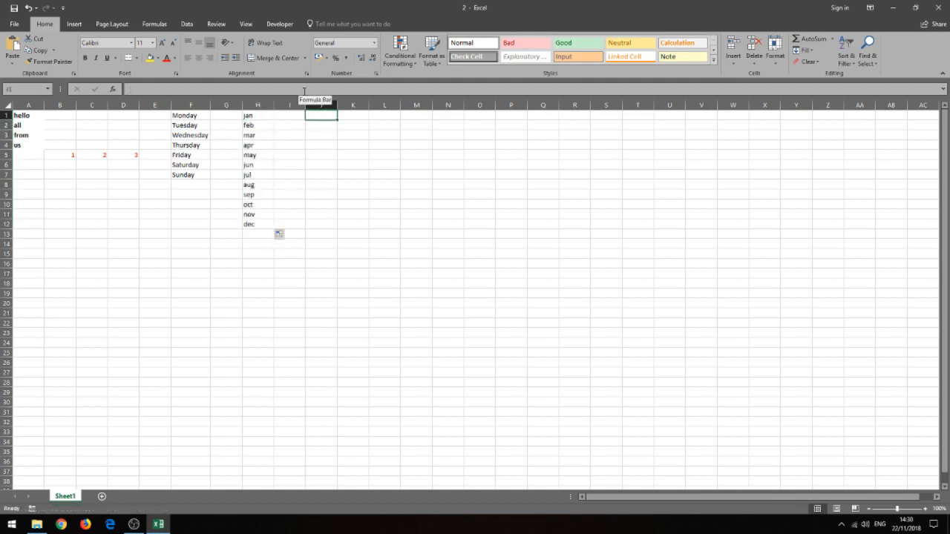
{"action": "type", "text": "01/"}
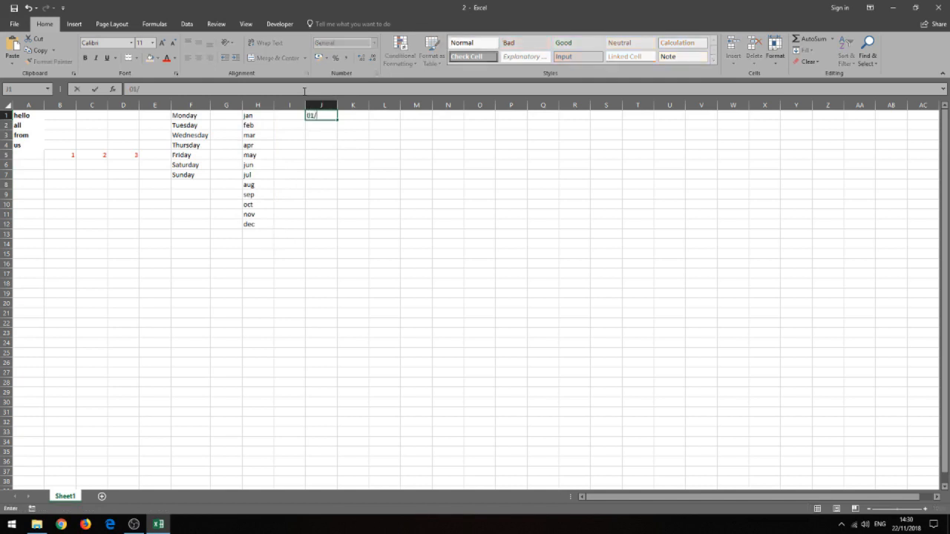
{"action": "type", "text": "01/2018"}
{"action": "key", "text": "Return"}
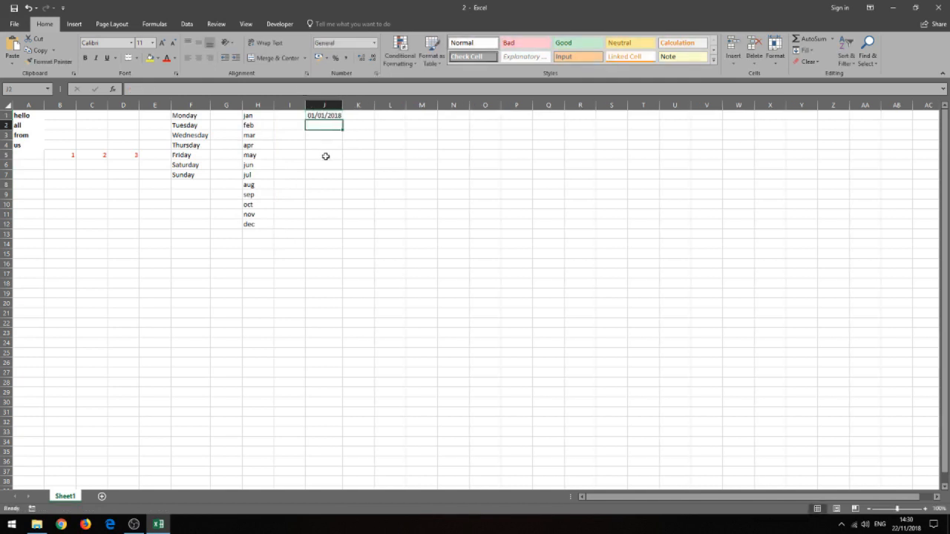
{"action": "left_click", "coordinate": [338, 119]}
{"action": "left_click_drag", "start_coordinate": [342, 120], "coordinate": [349, 218]}
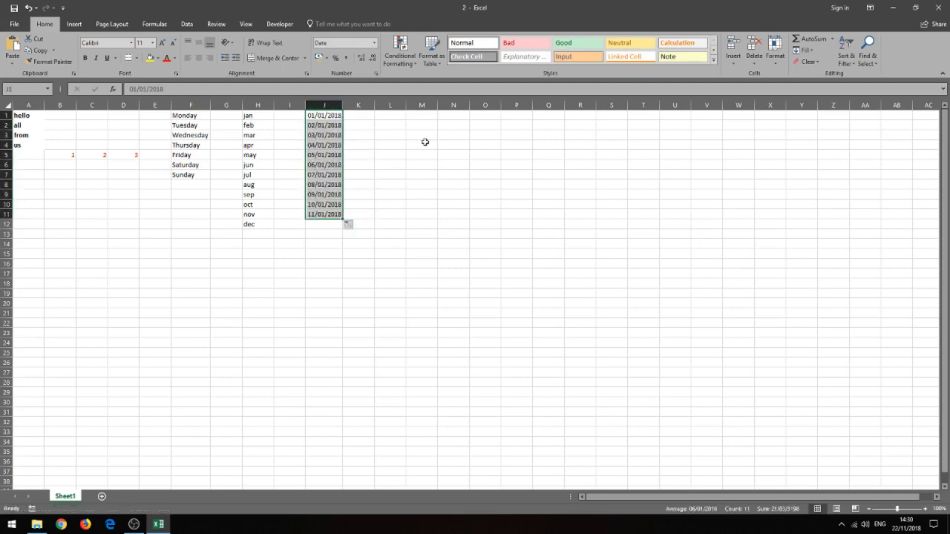